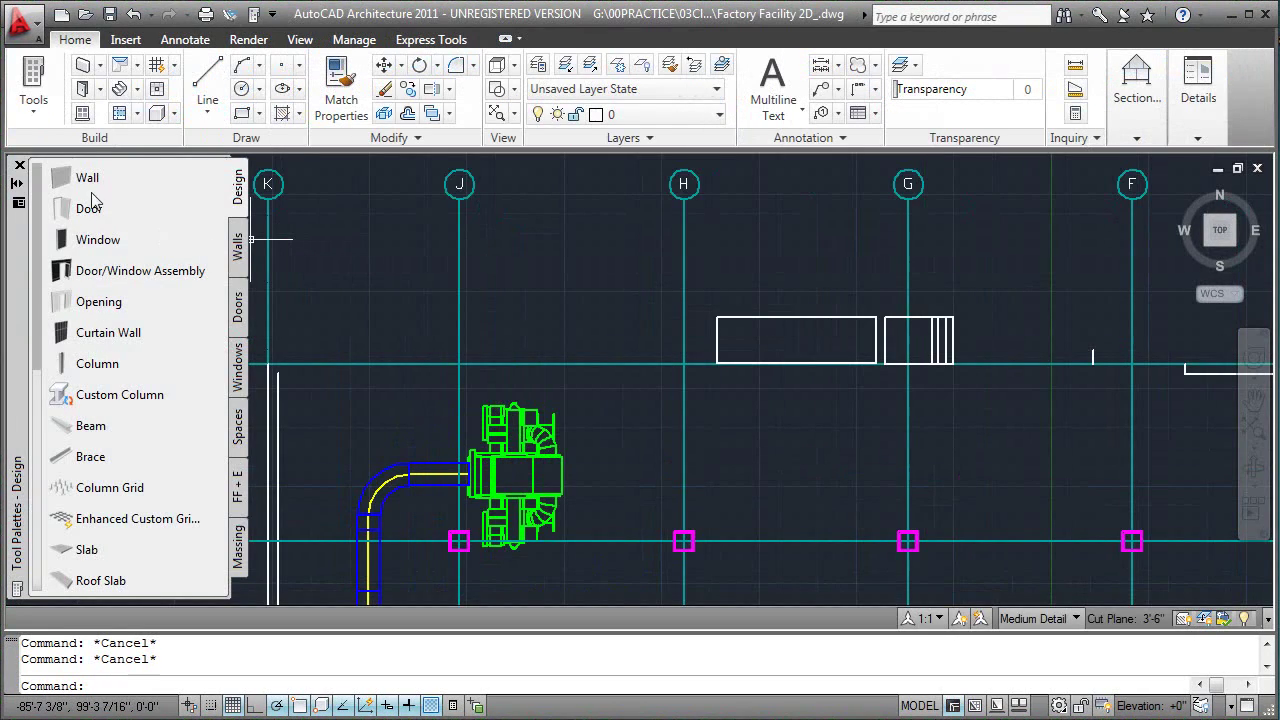
Draw a connected wall from grid K along the horizontal grid line to the short line before grid F, down, then across past grid F
click(87, 178)
click(277, 370)
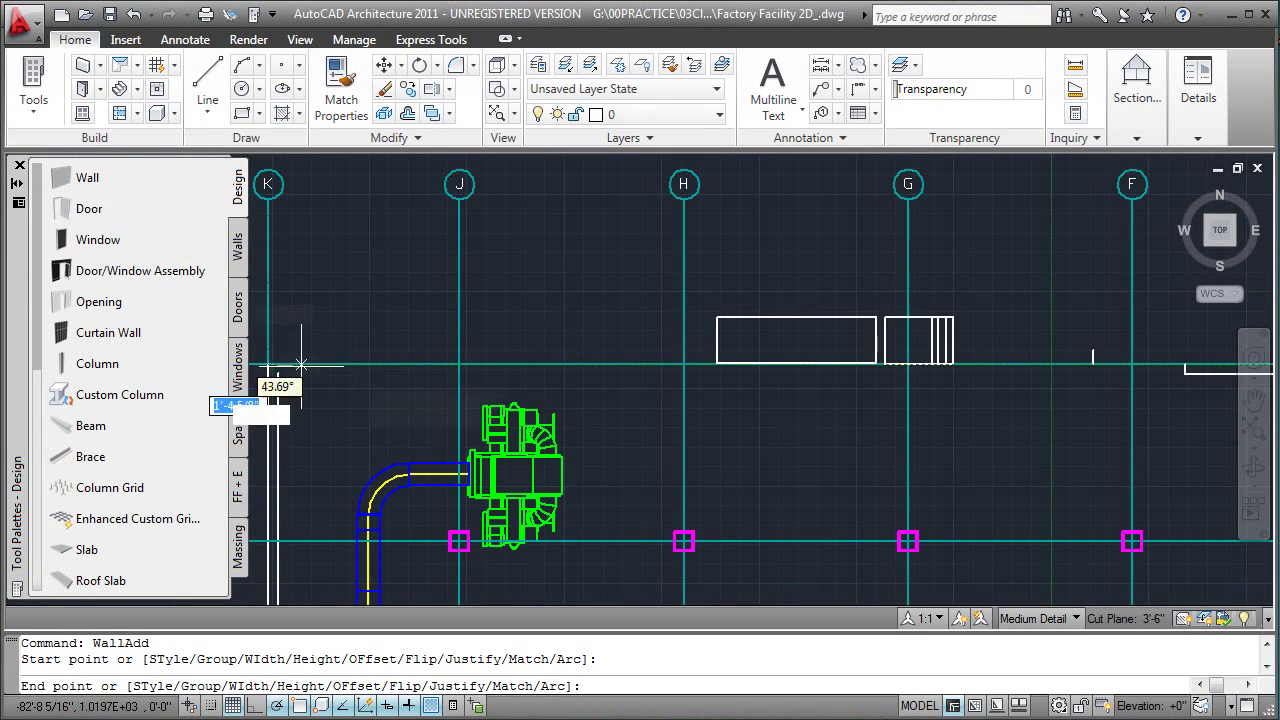
click(1092, 370)
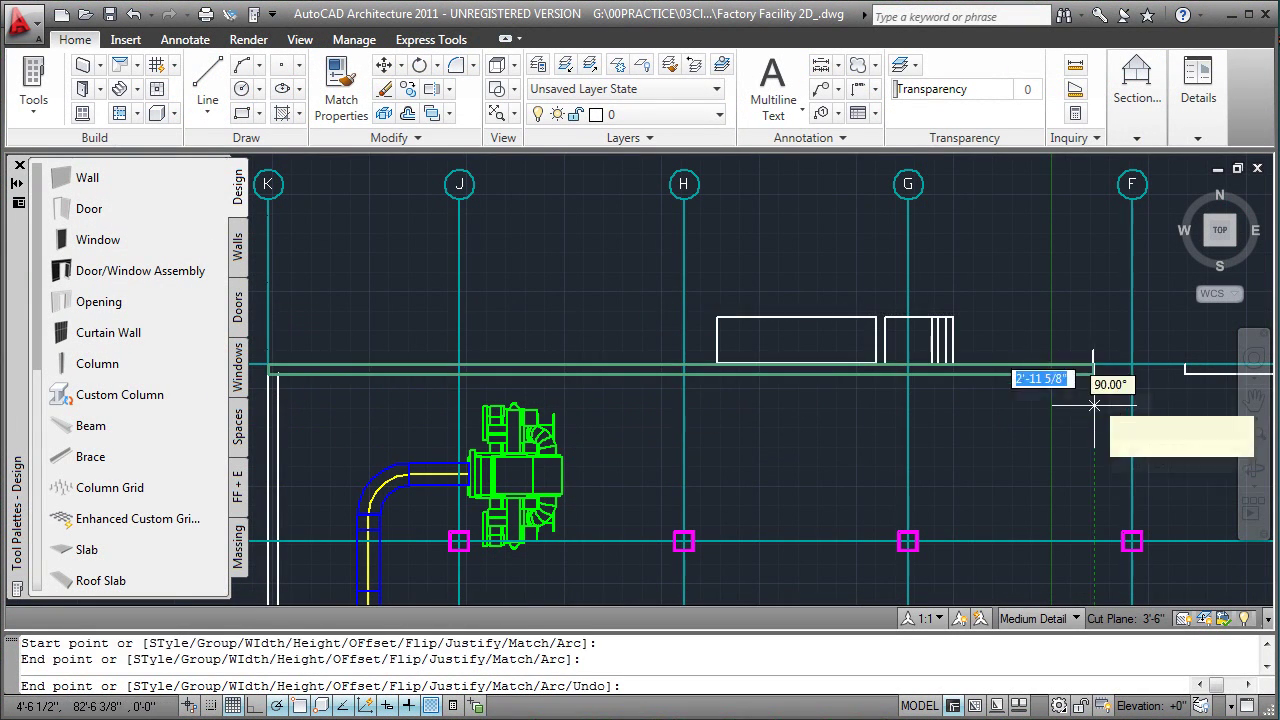
click(1093, 478)
click(1207, 478)
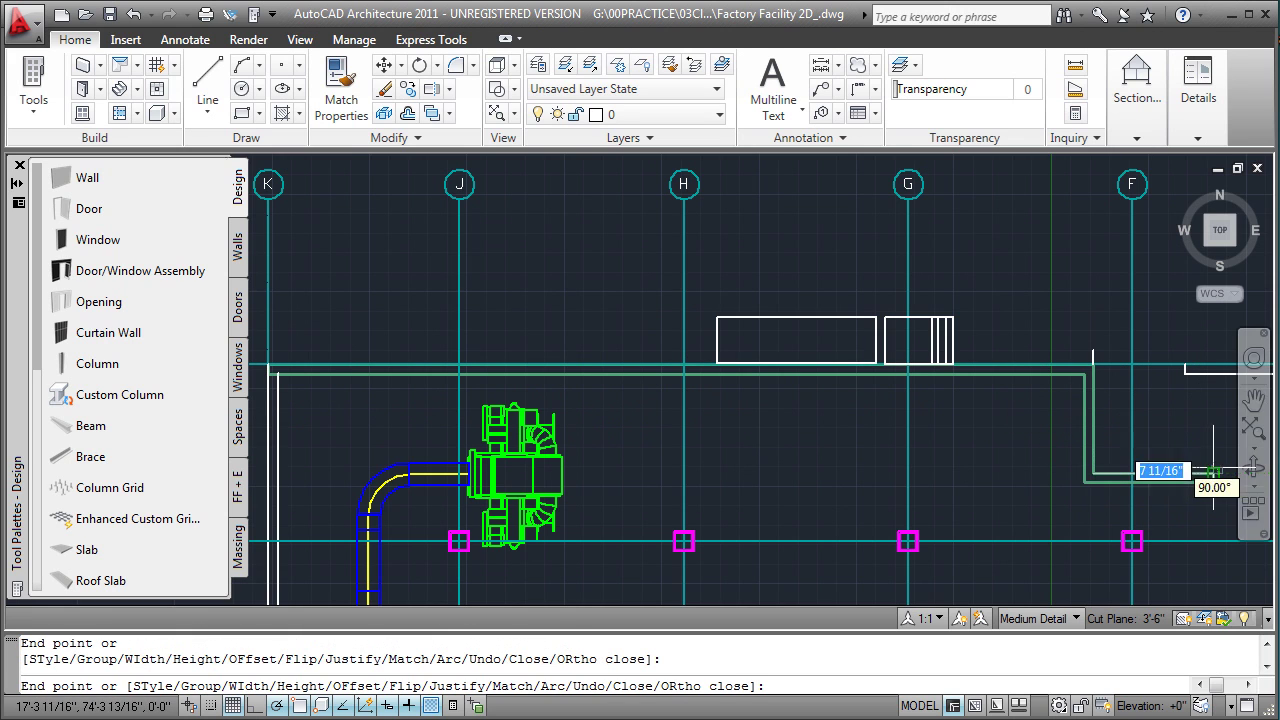
scroll(1160, 405, up, 3)
key(Return)
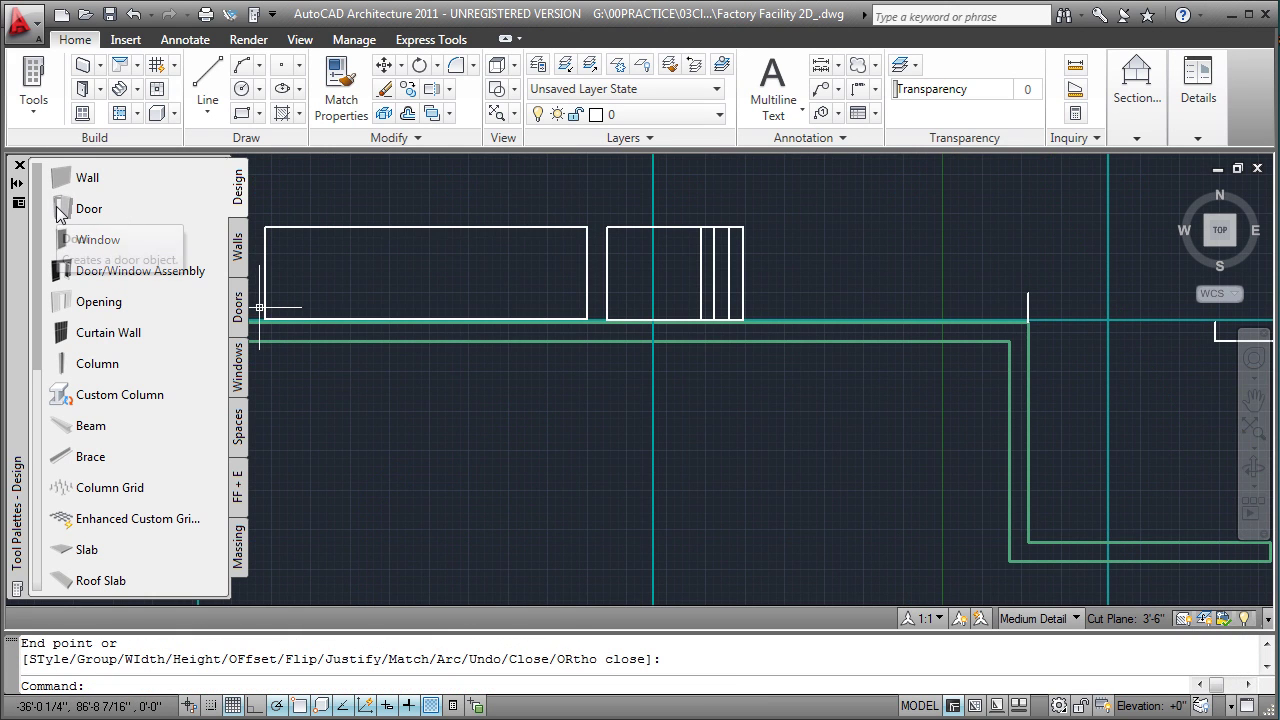
Insert three 3' doors: one at grid G, one nearer the corner in the horizontal wall, and one in the short vertical wall
click(60, 210)
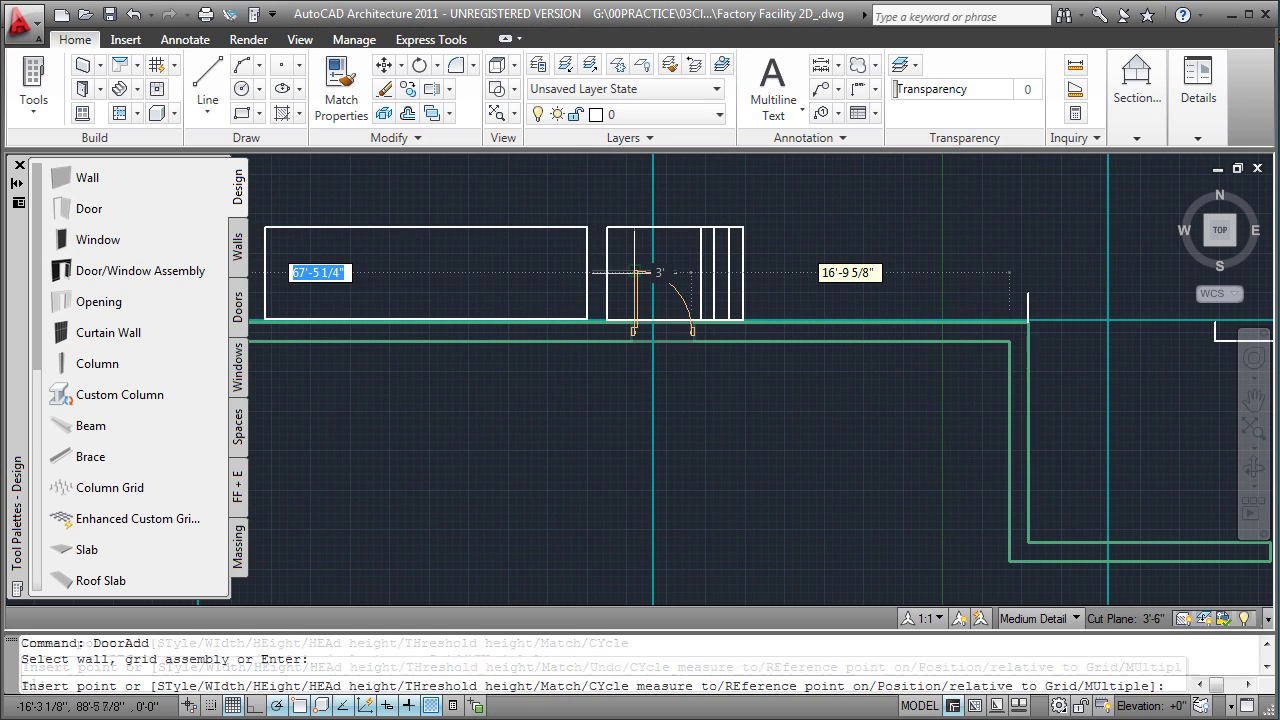
click(712, 275)
click(948, 278)
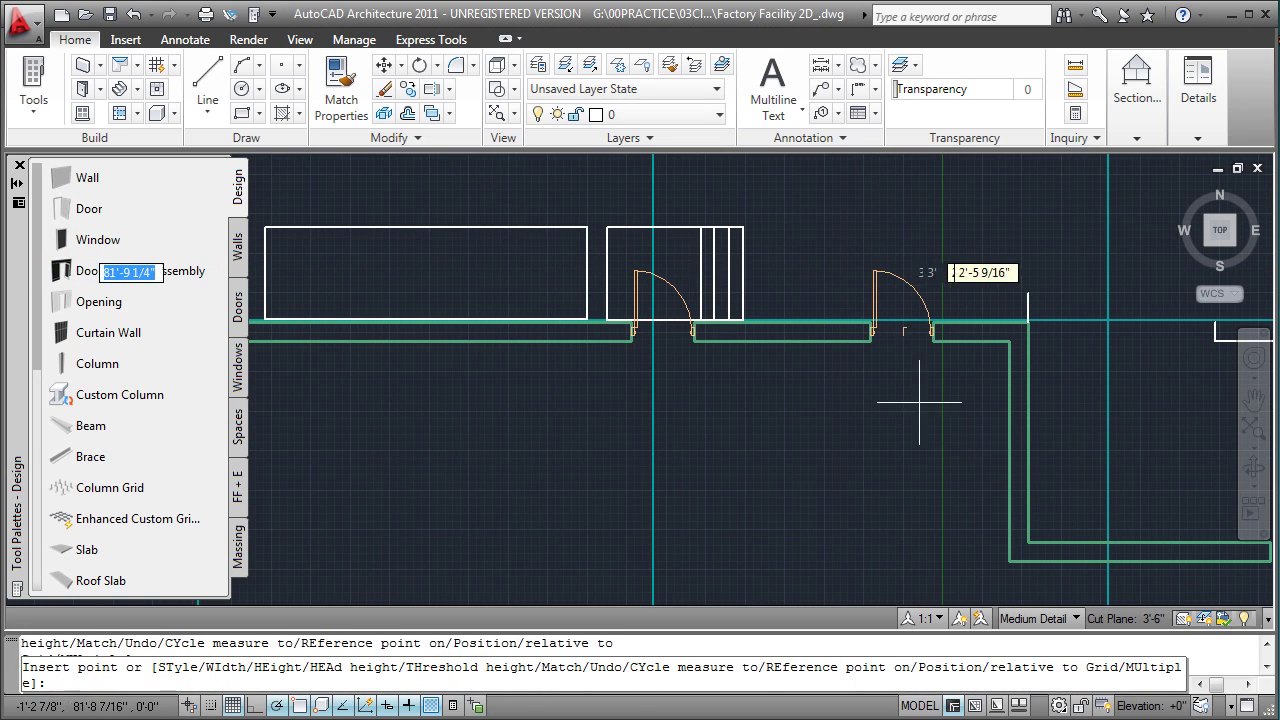
click(988, 430)
key(Return)
Replace the horizontal wall's door nearest the corner with a 3' window between the grid G door and the corner
click(918, 292)
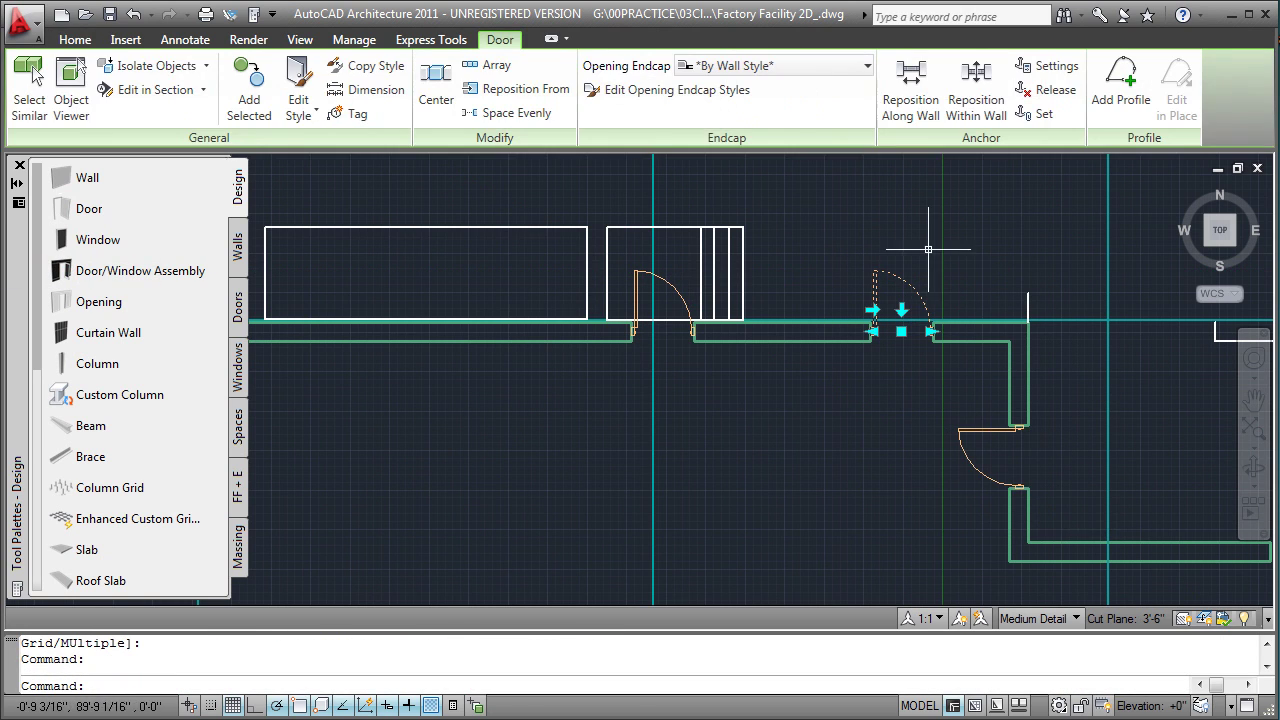
key(Delete)
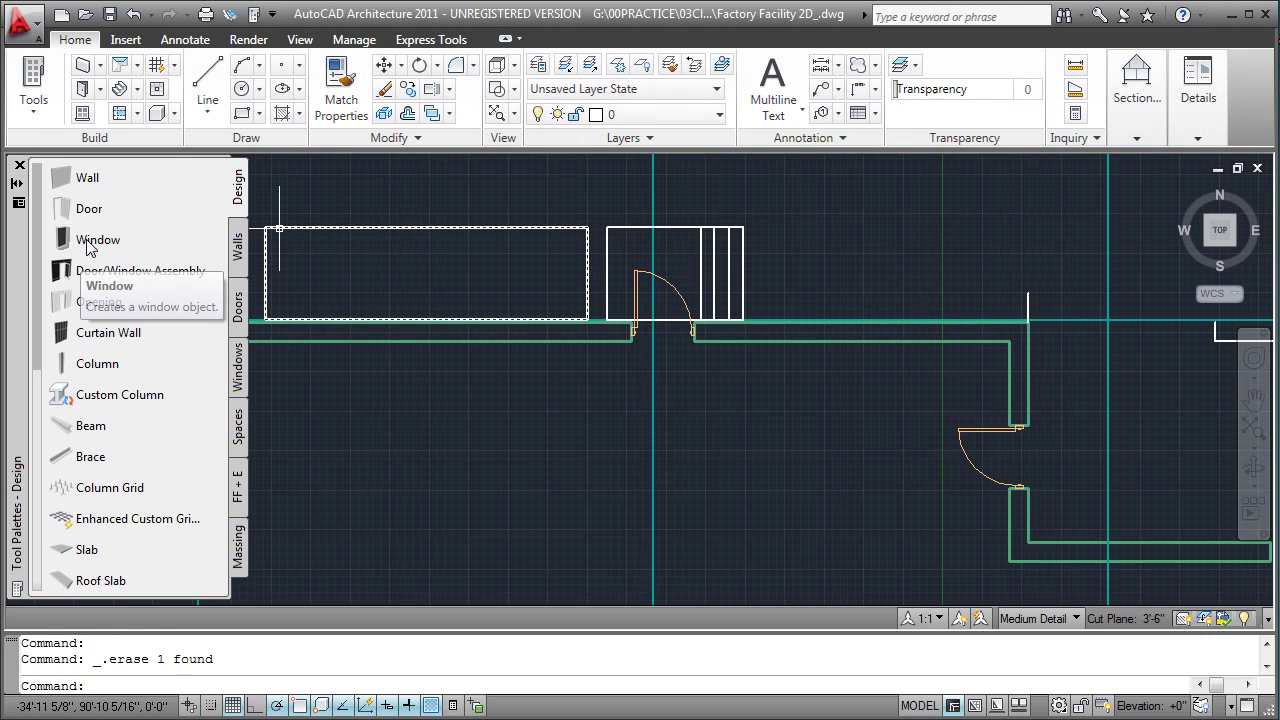
click(98, 240)
click(797, 343)
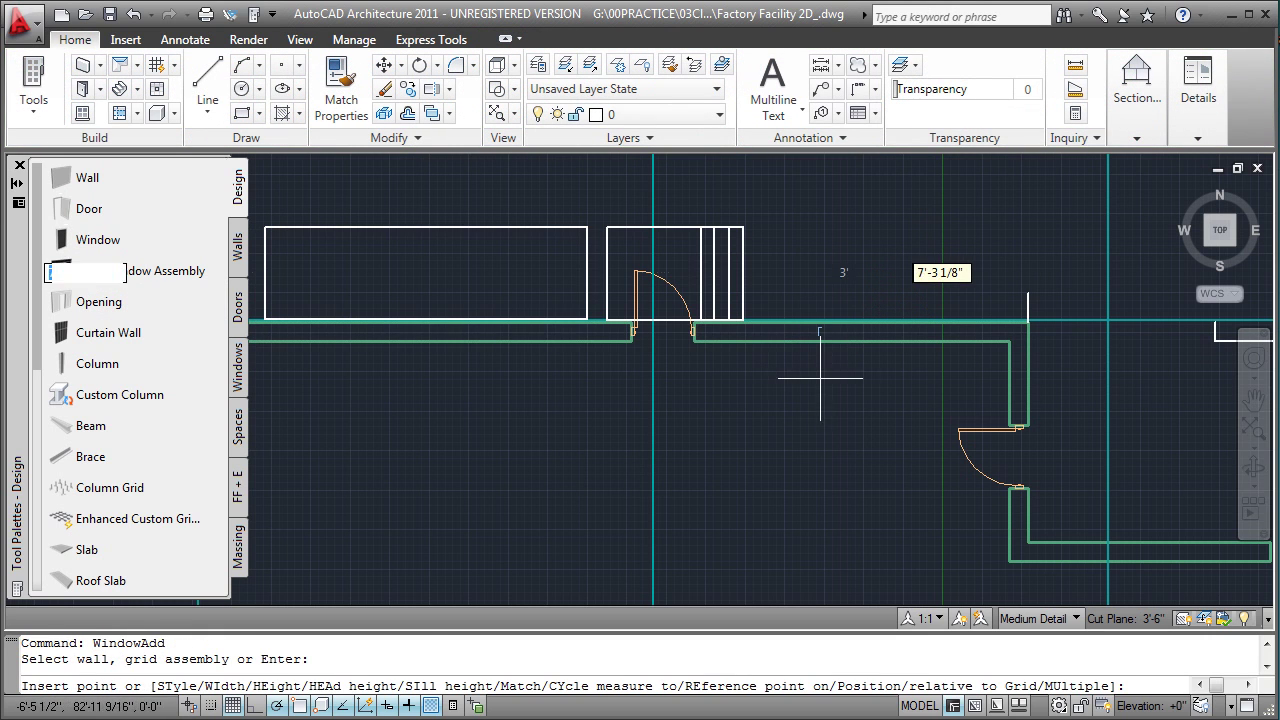
click(822, 377)
key(Return)
Stretch the new window's end nearest the wall corner to make the window 5' wide
click(850, 331)
click(880, 331)
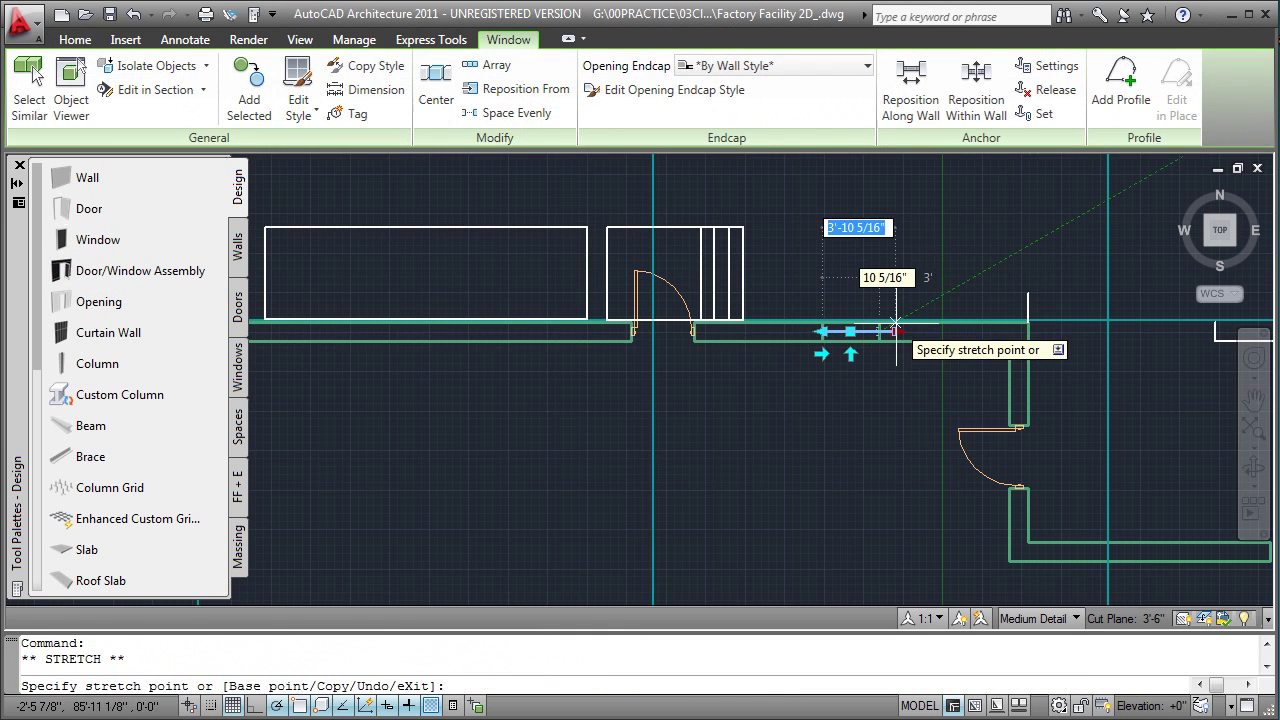
text(5')
key(Return)
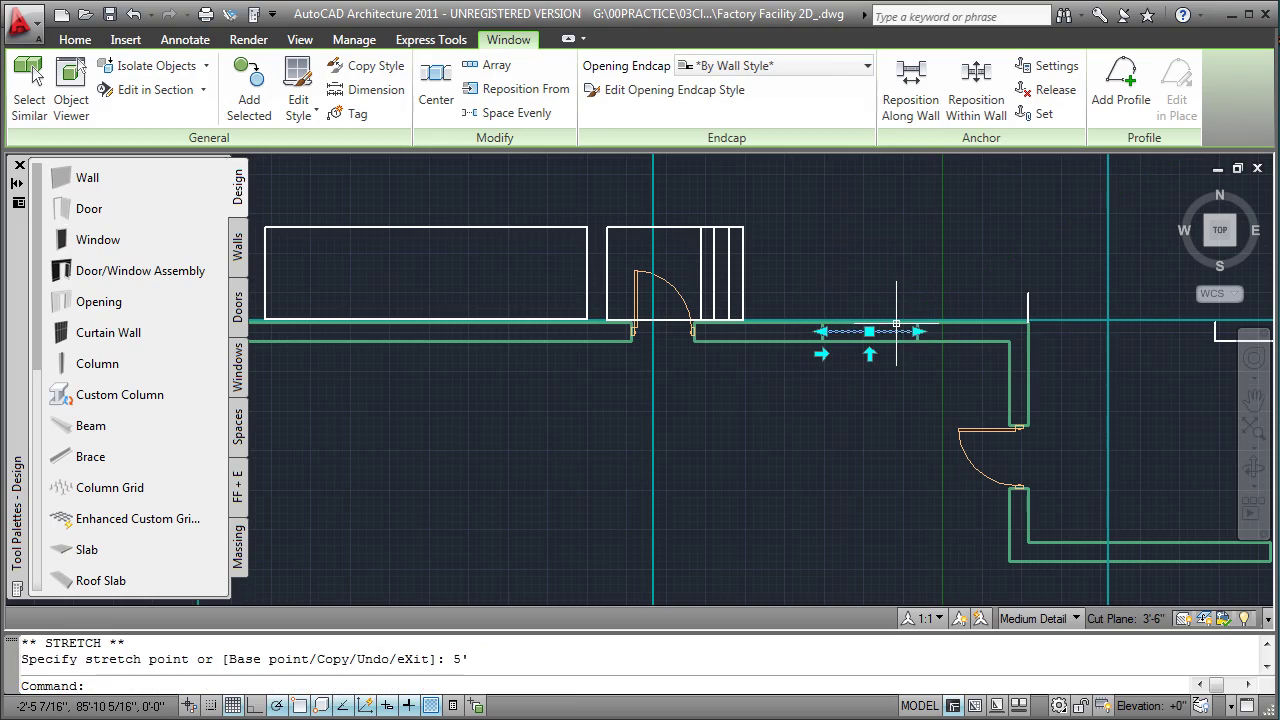
key(Escape)
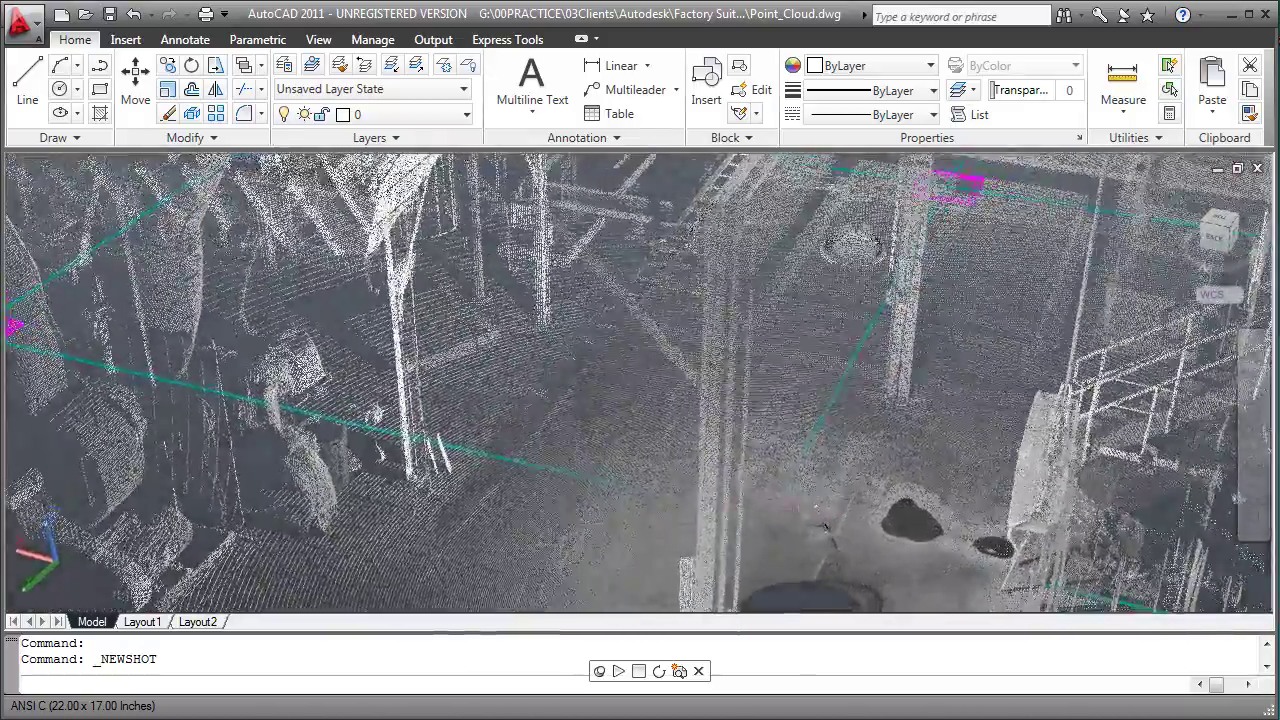
In the Point_Cloud drawing, create a freehand solid box on the scanned floor between the columns
key(Escape)
key(Escape)
text(box)
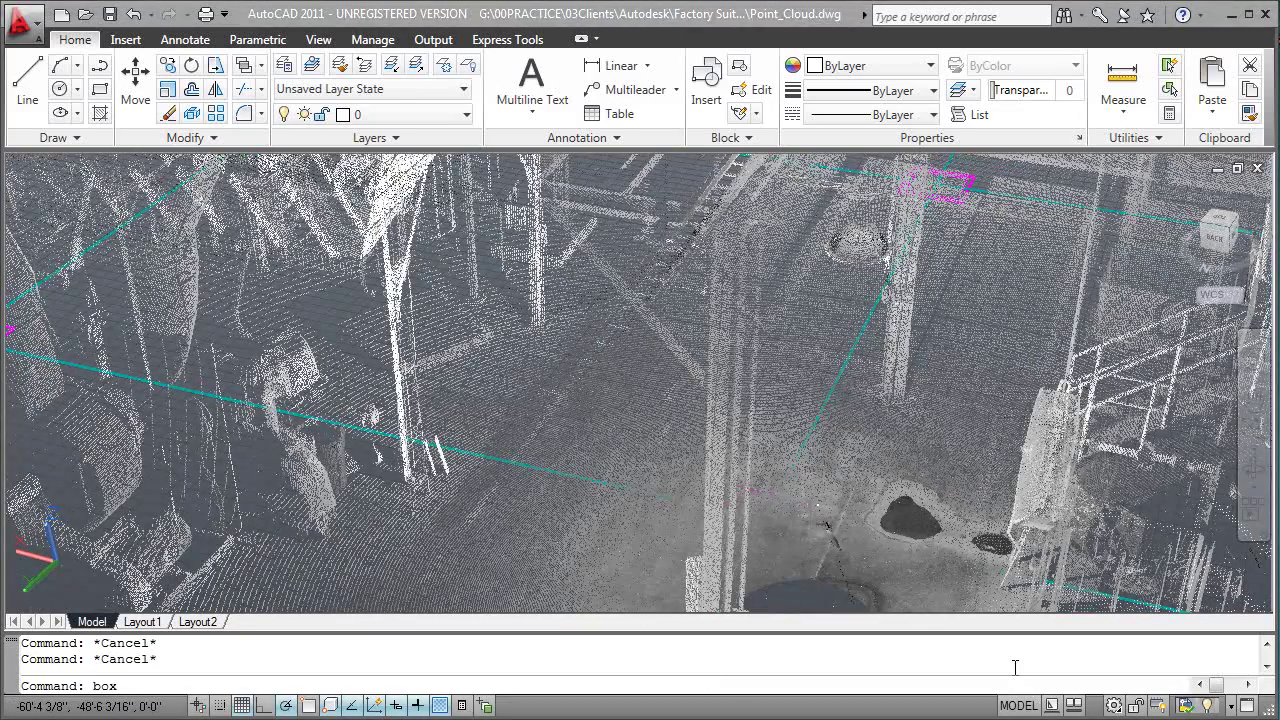
key(Return)
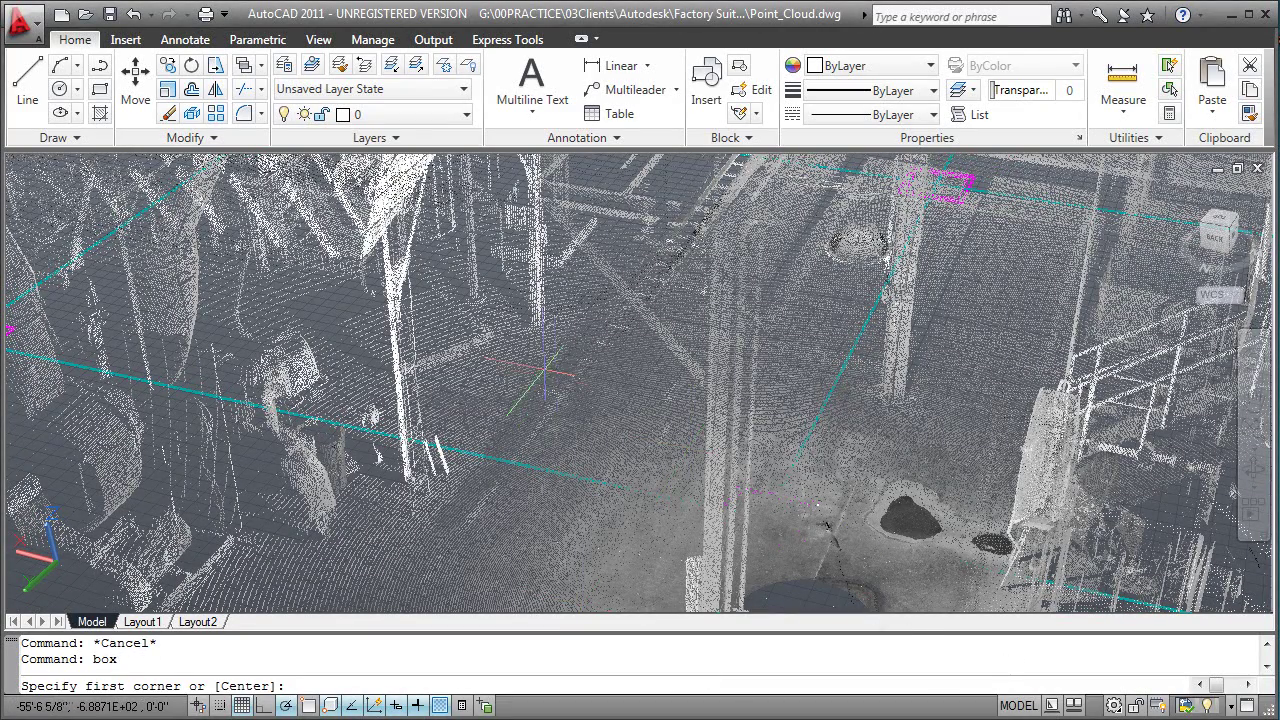
click(515, 337)
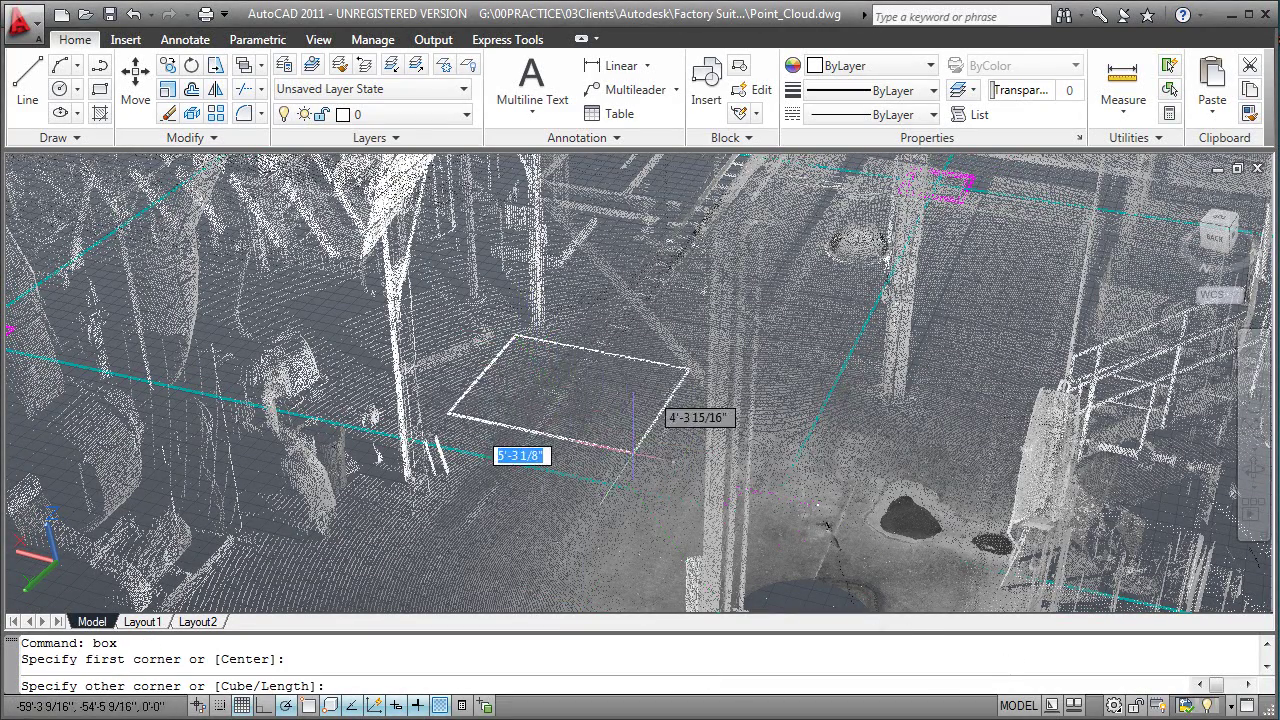
click(742, 445)
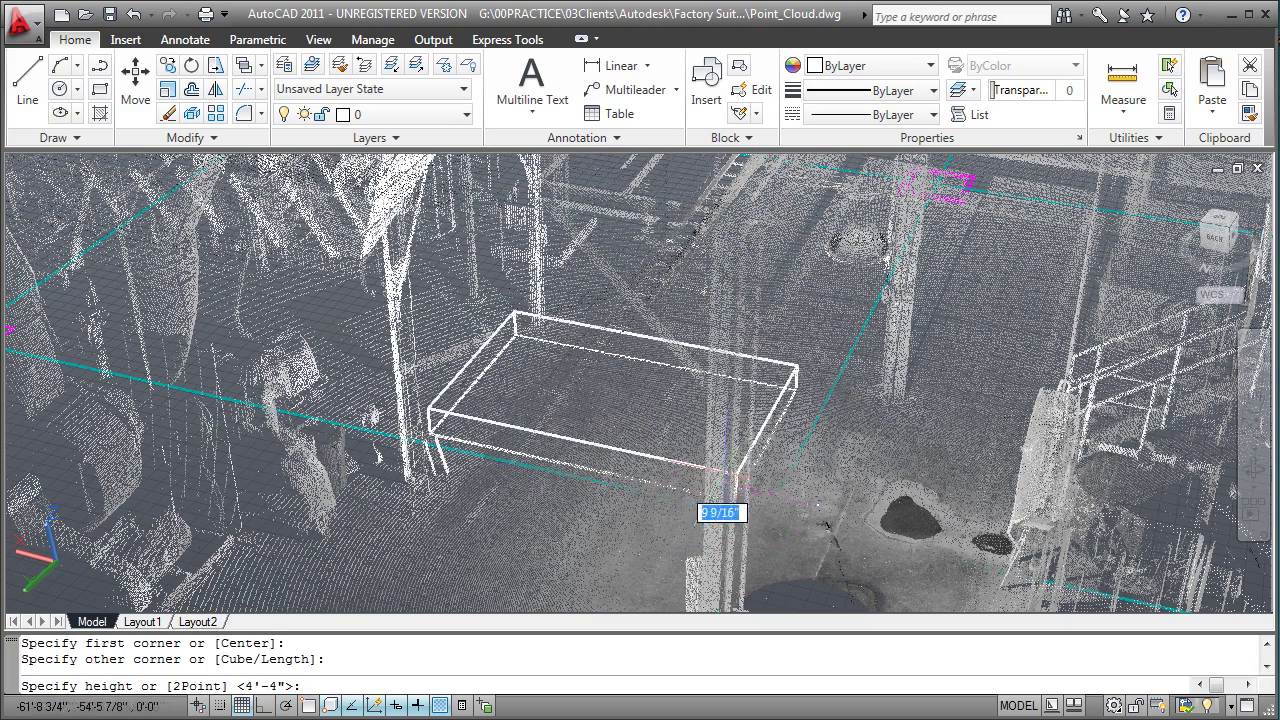
click(725, 430)
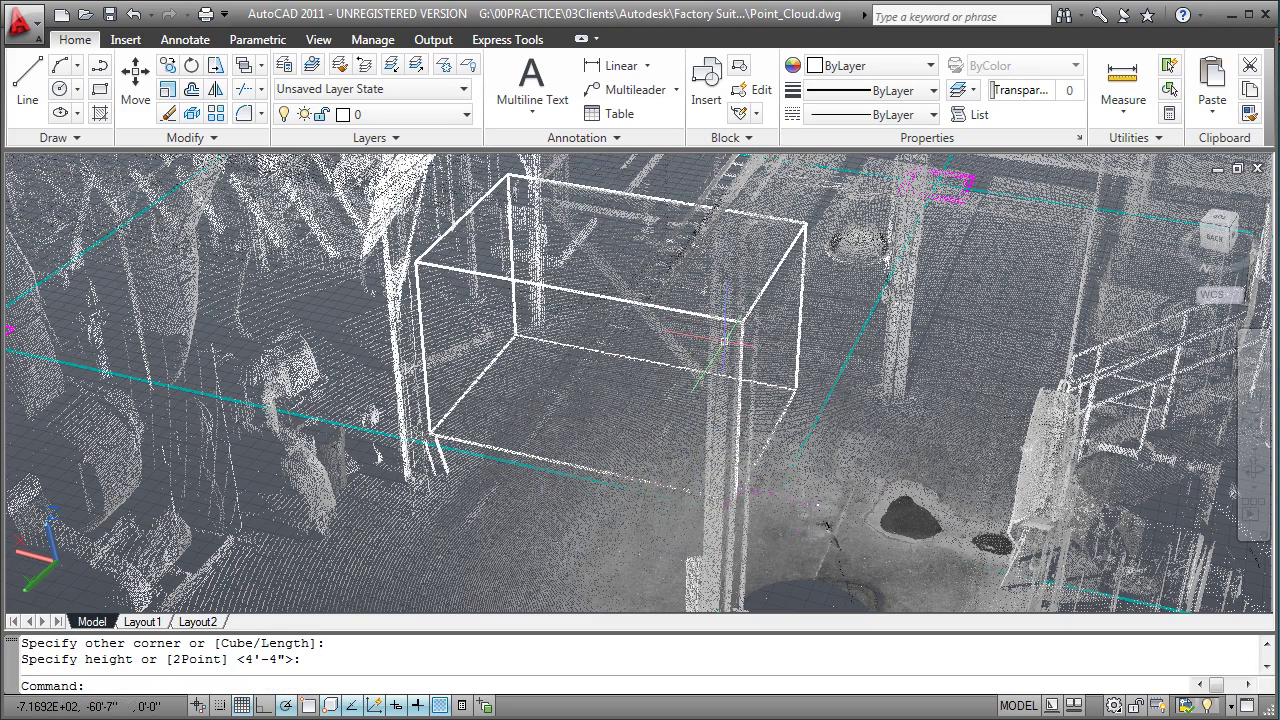